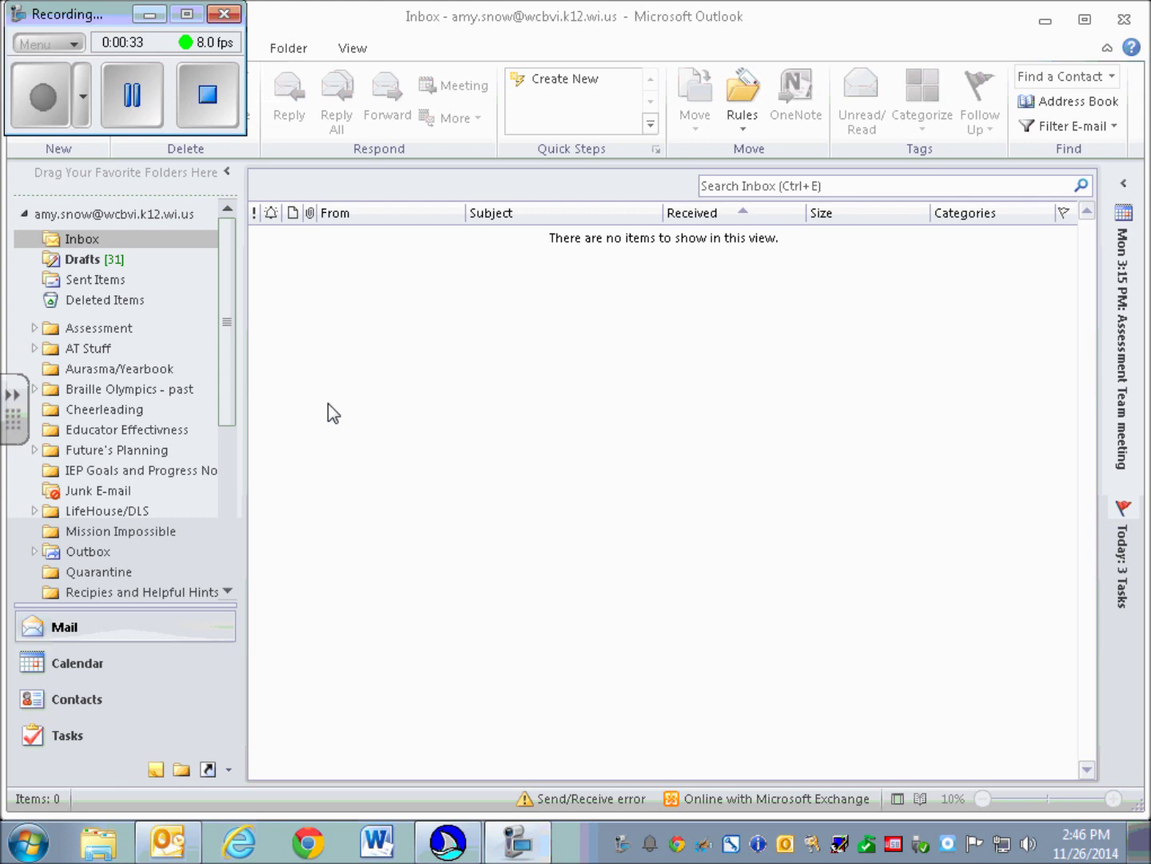
Open a new blank email message from the Inbox with Ctrl+N.
key(ctrl+n)
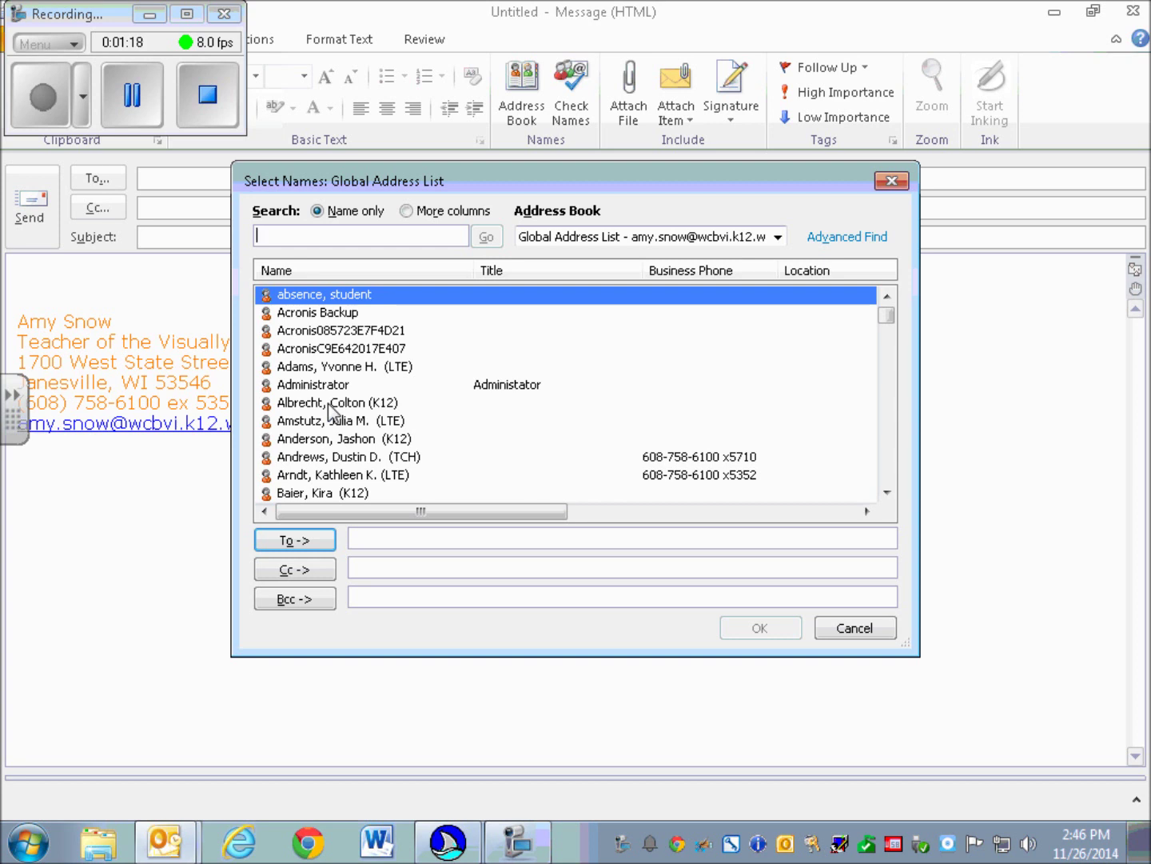
Search the address list for your surname and add your own entry as the To recipient.
text(snow)
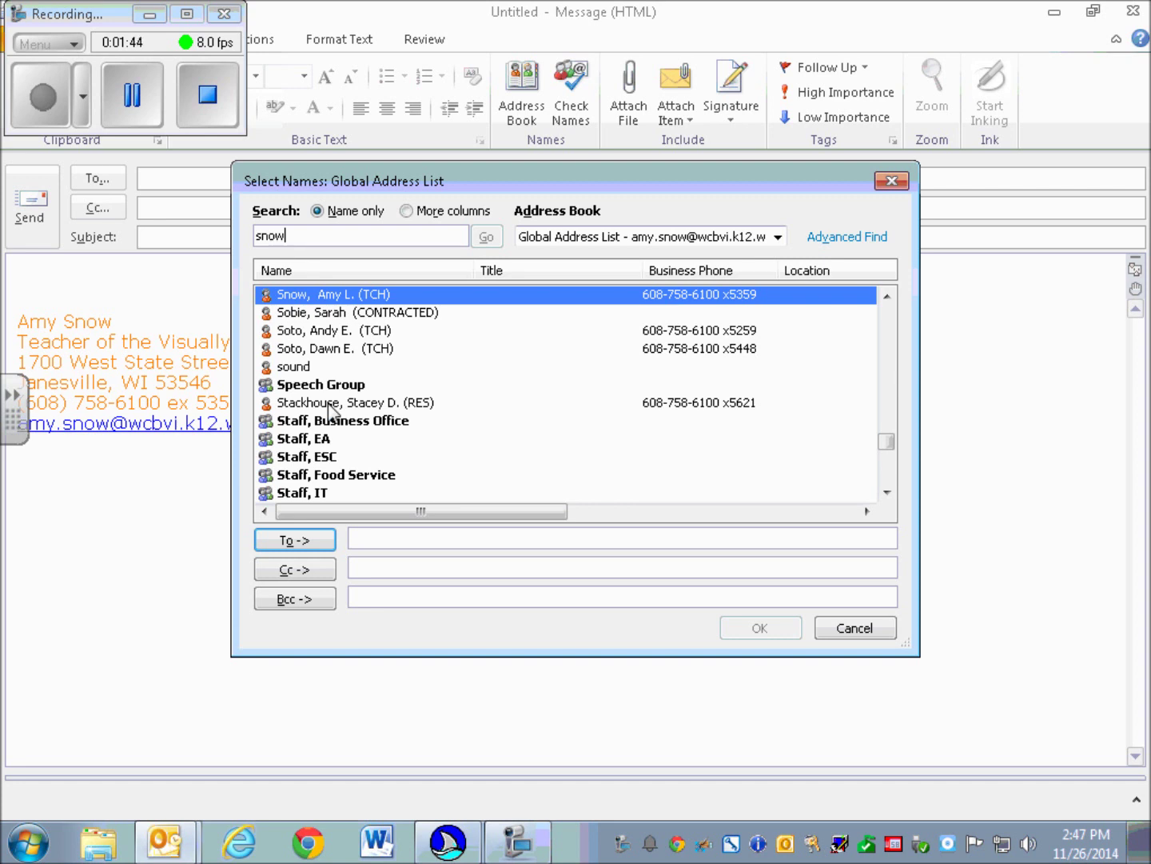
key(Down)
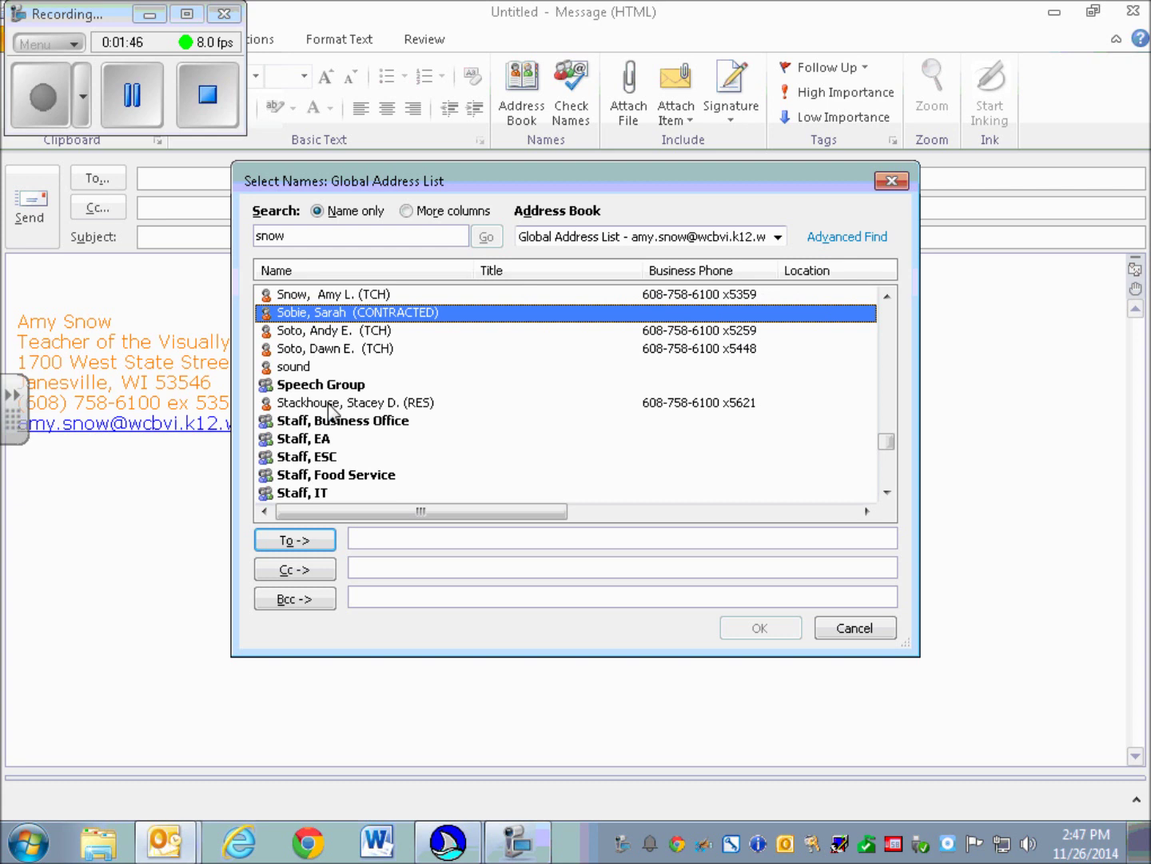
key(Up)
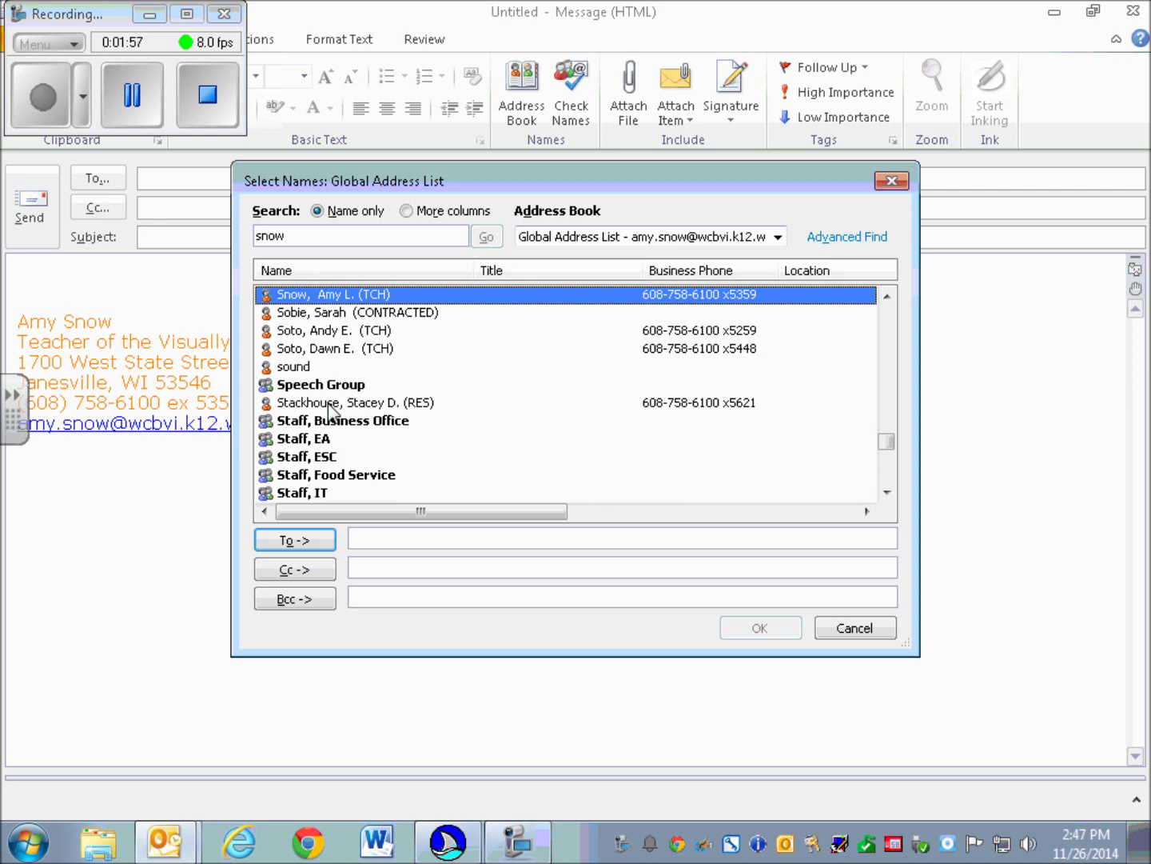
key(Return)
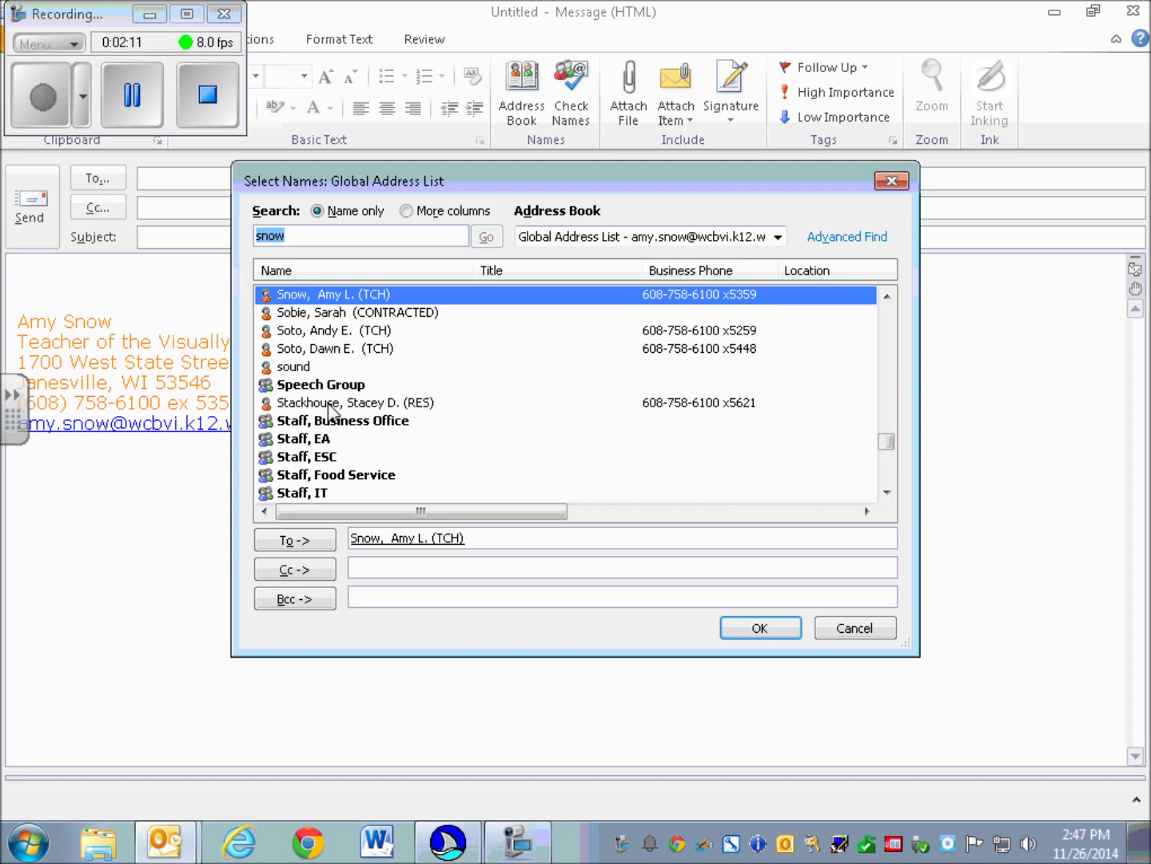
key(Return)
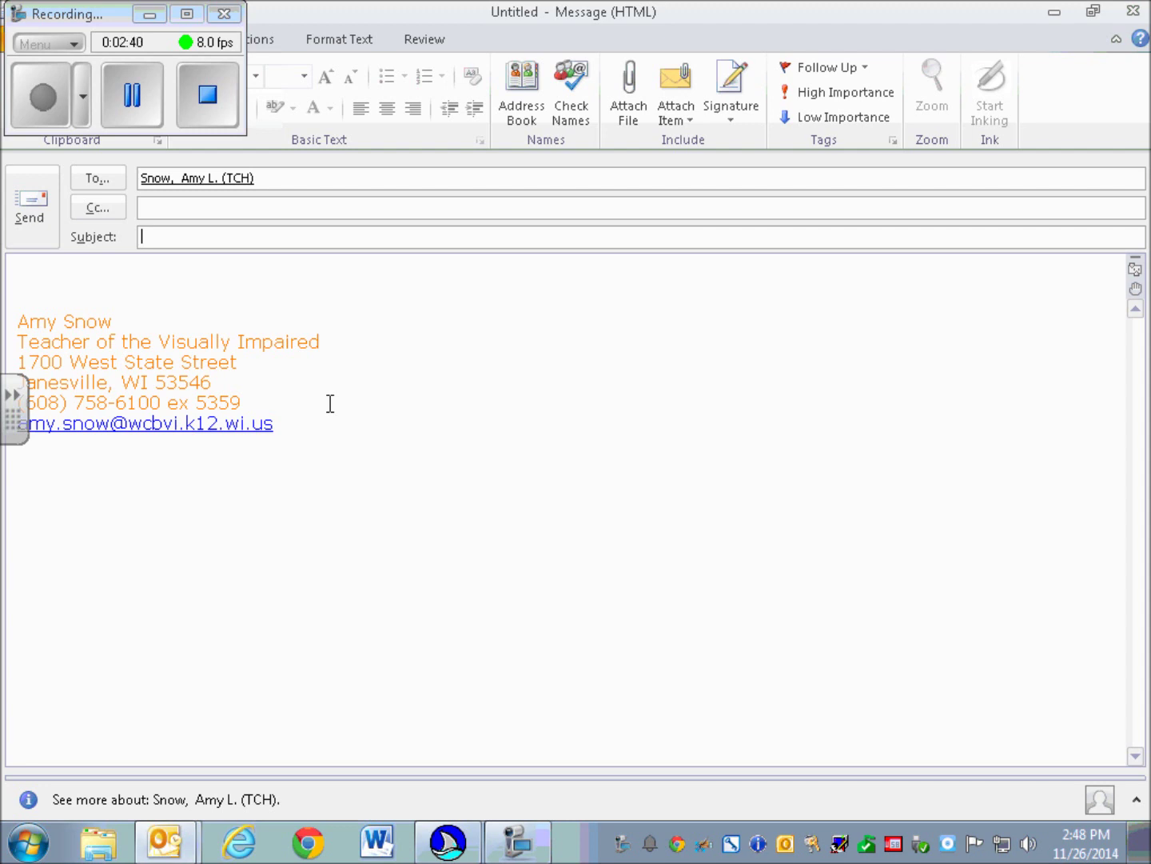
Enter 'Hello!' as the message subject.
text(Hello!)
Write 'Have a great Thanksgiving!' above the signature and send the message.
key(Tab)
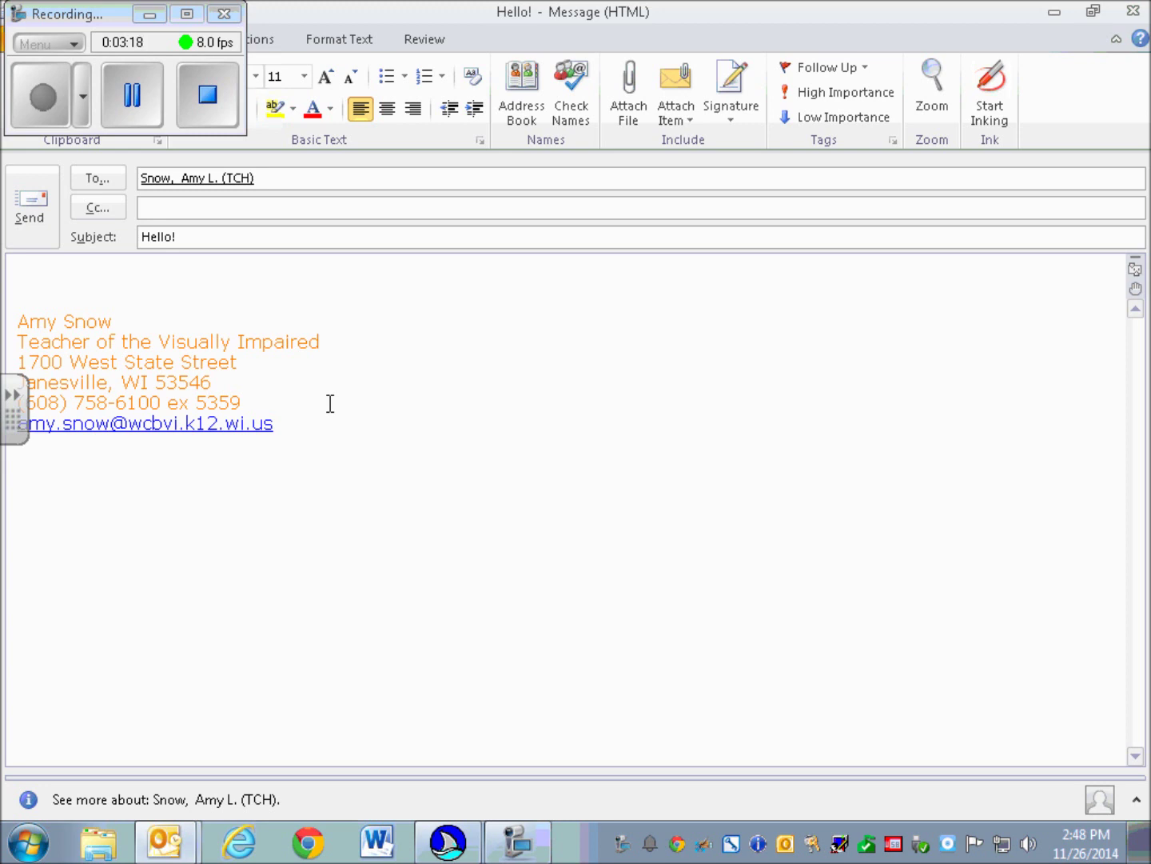
text(Have a great Th)
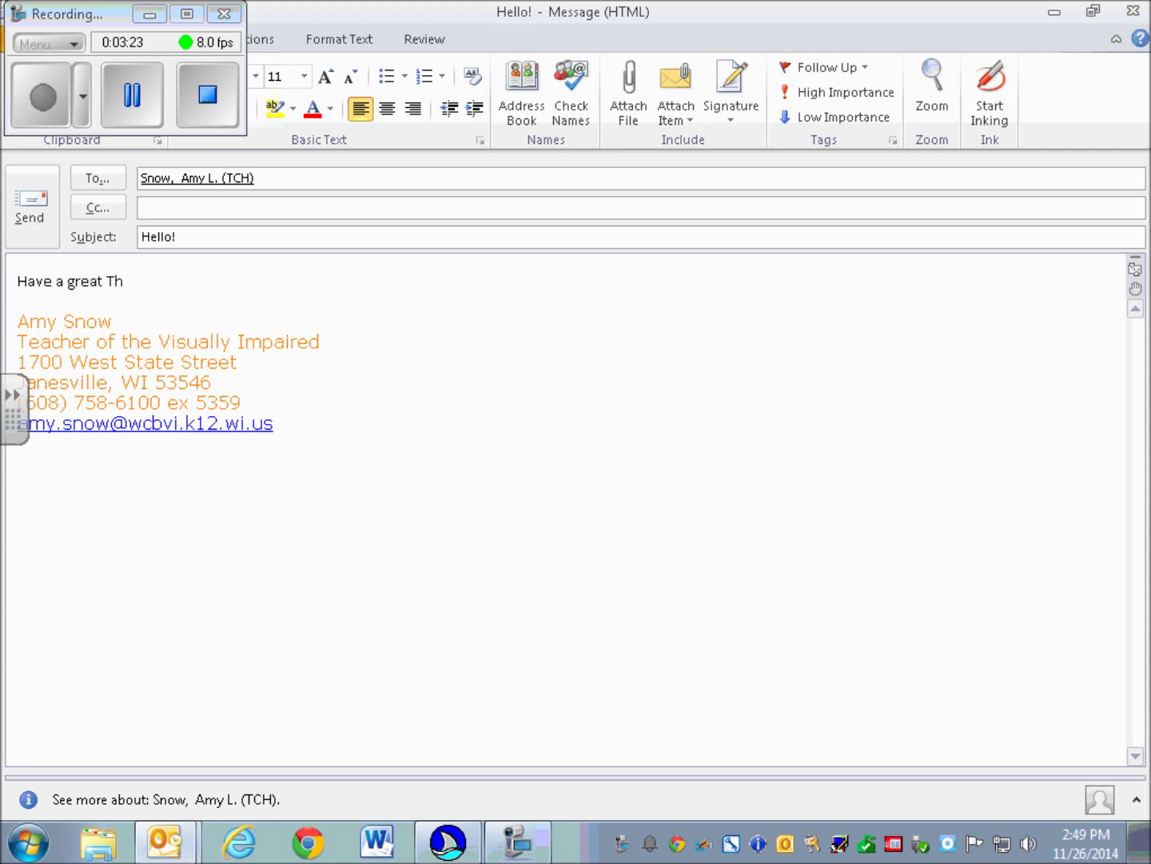
text(anksgiving!)
key(alt+s)
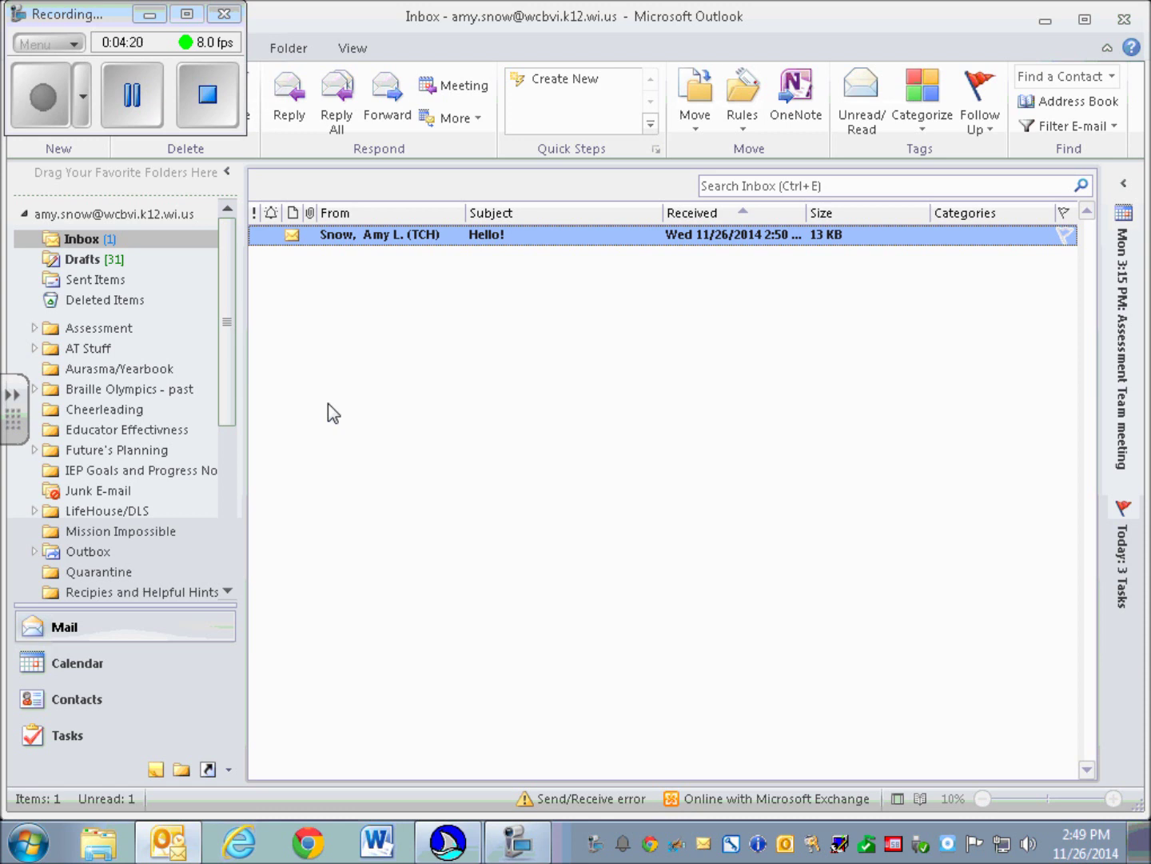
Open the received Hello! message from the Inbox.
key(Return)
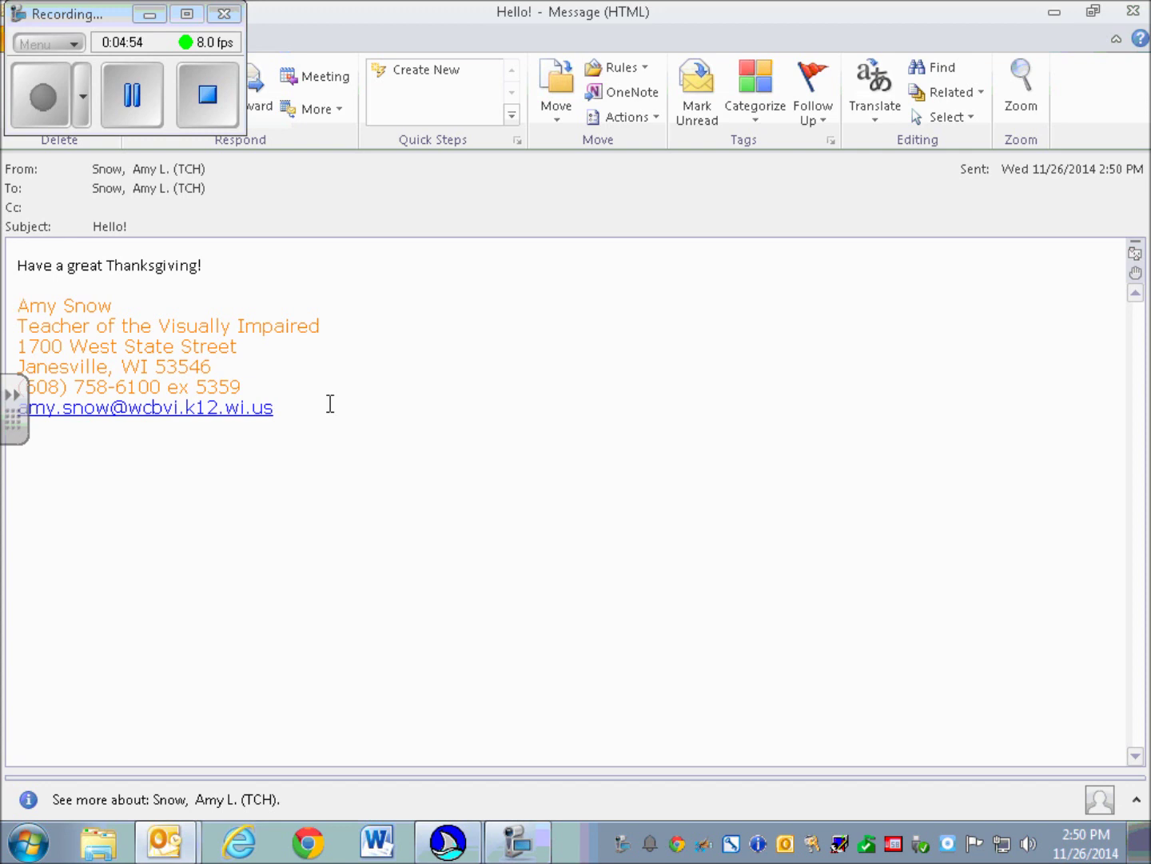
Start a reply to the Hello! message with Ctrl+R.
key(ctrl+r)
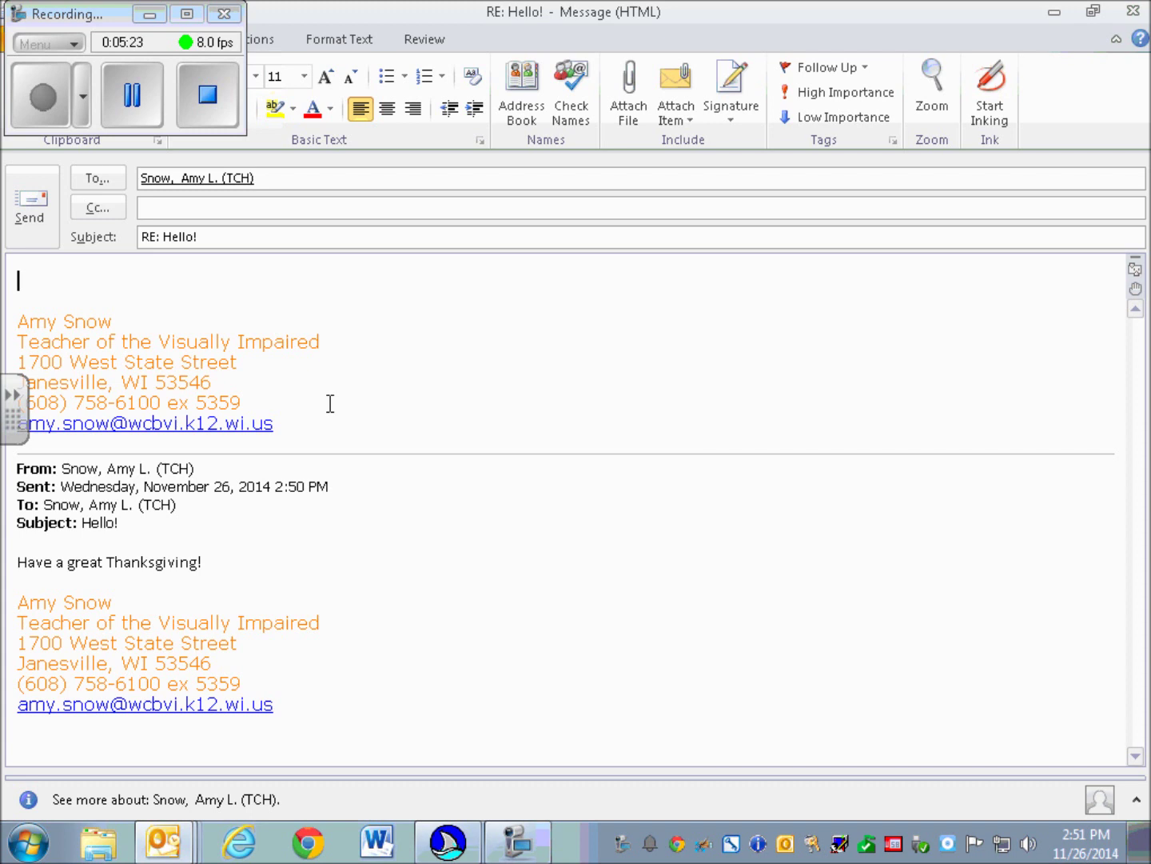
Type 'You Too!' above the quoted original and send the reply.
text(You Too!)
key(Return)
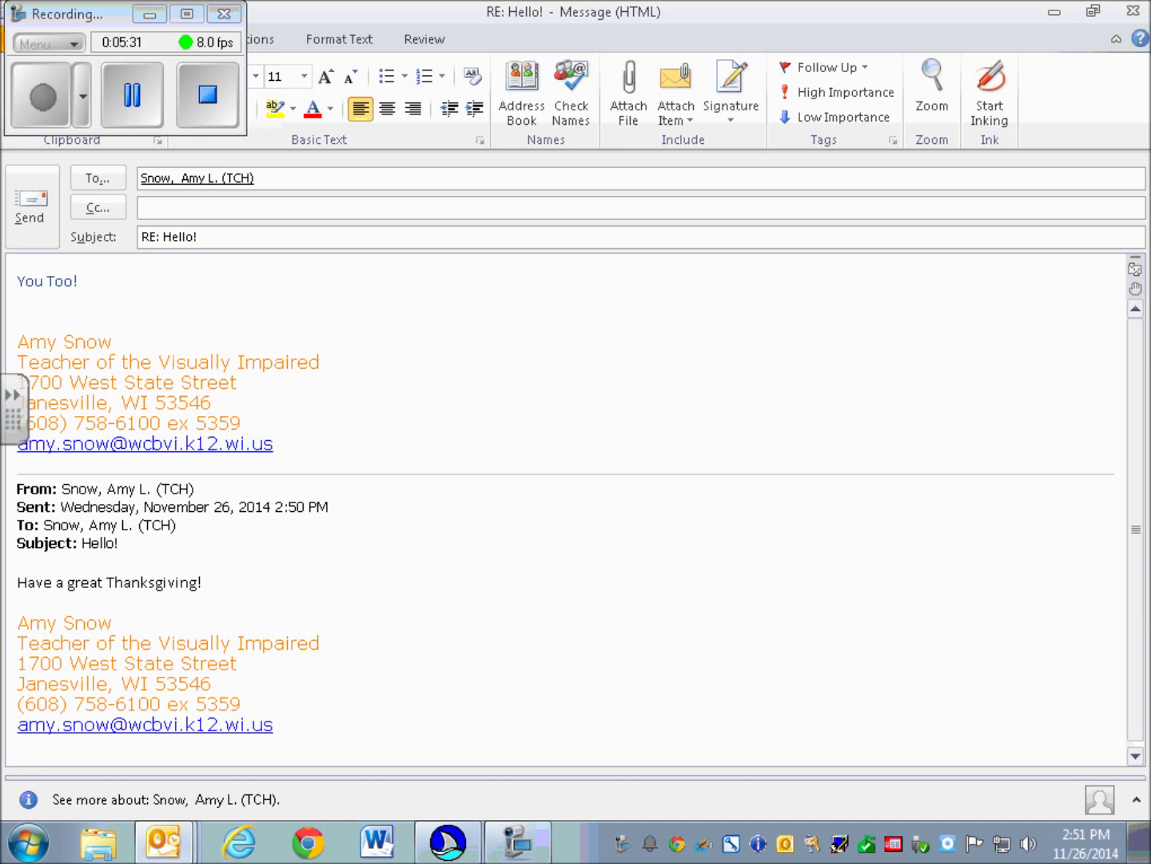
key(alt+s)
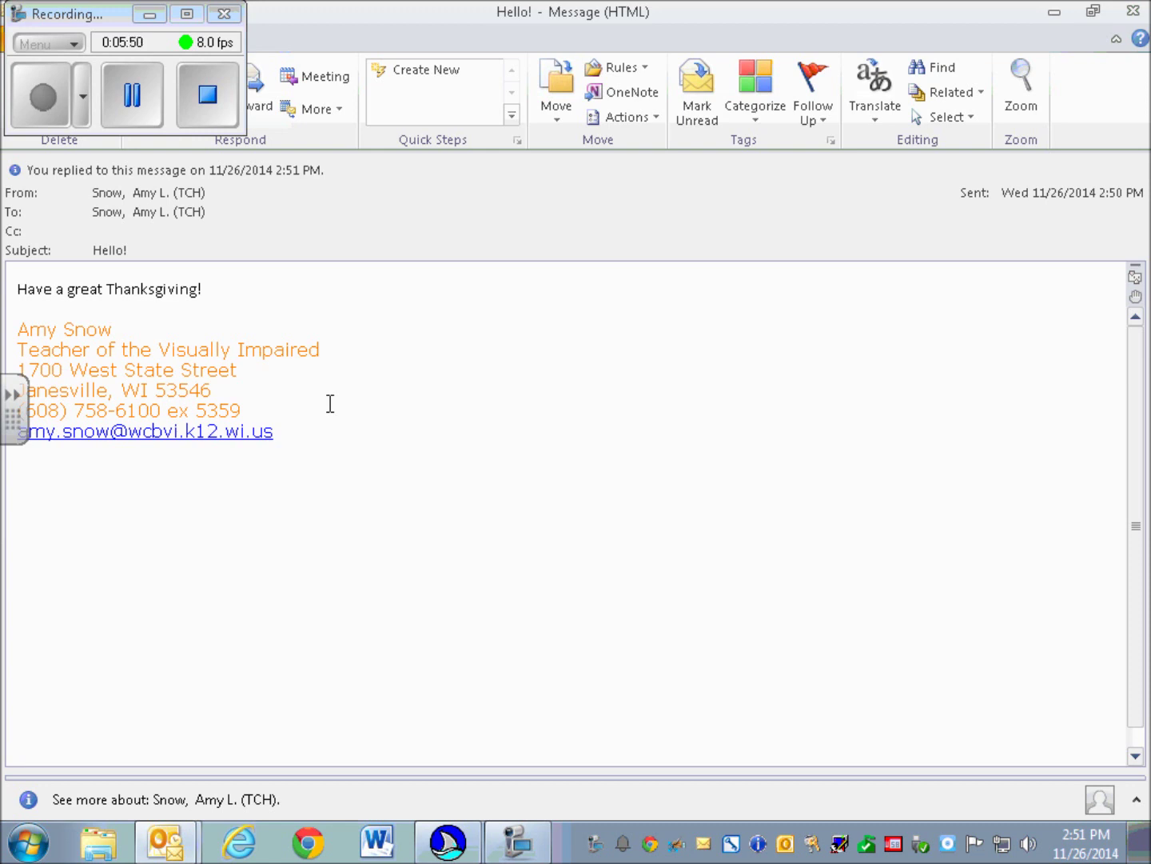
Close the original Hello! message and delete it from the Inbox.
key(Escape)
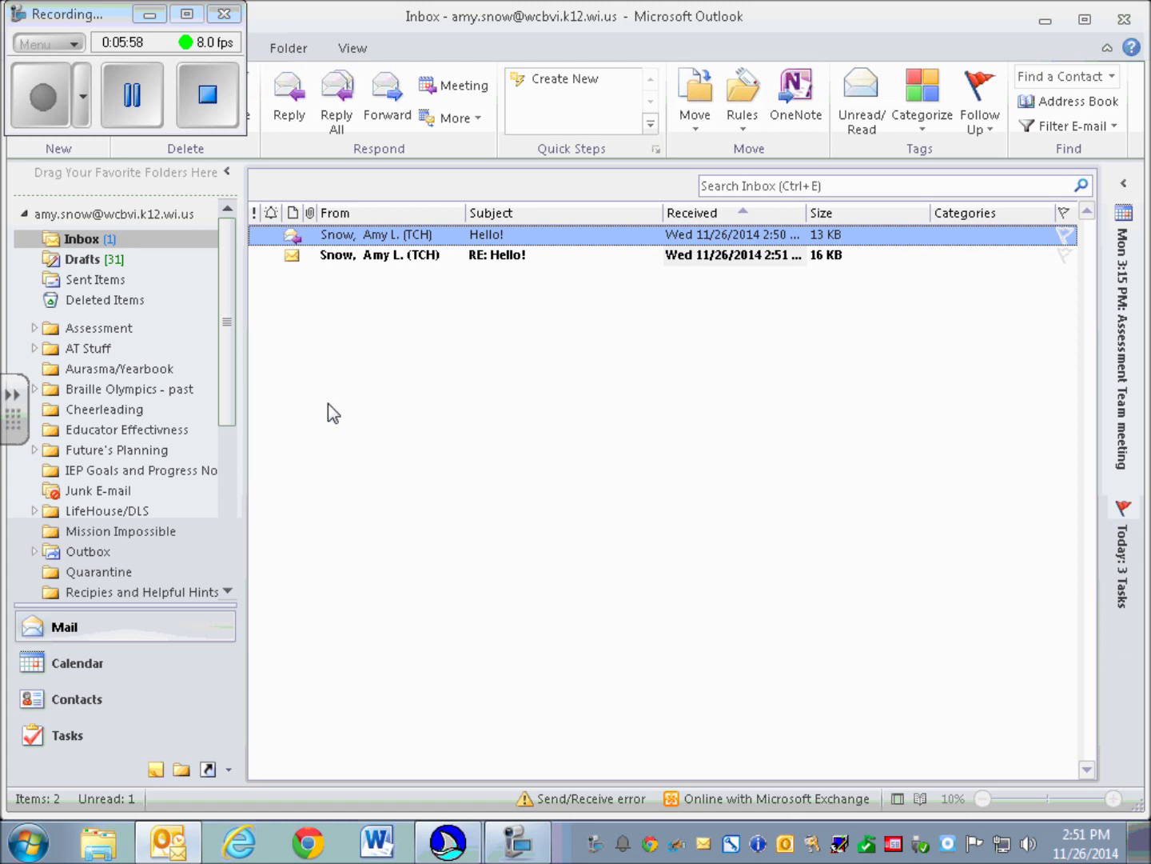
key(Delete)
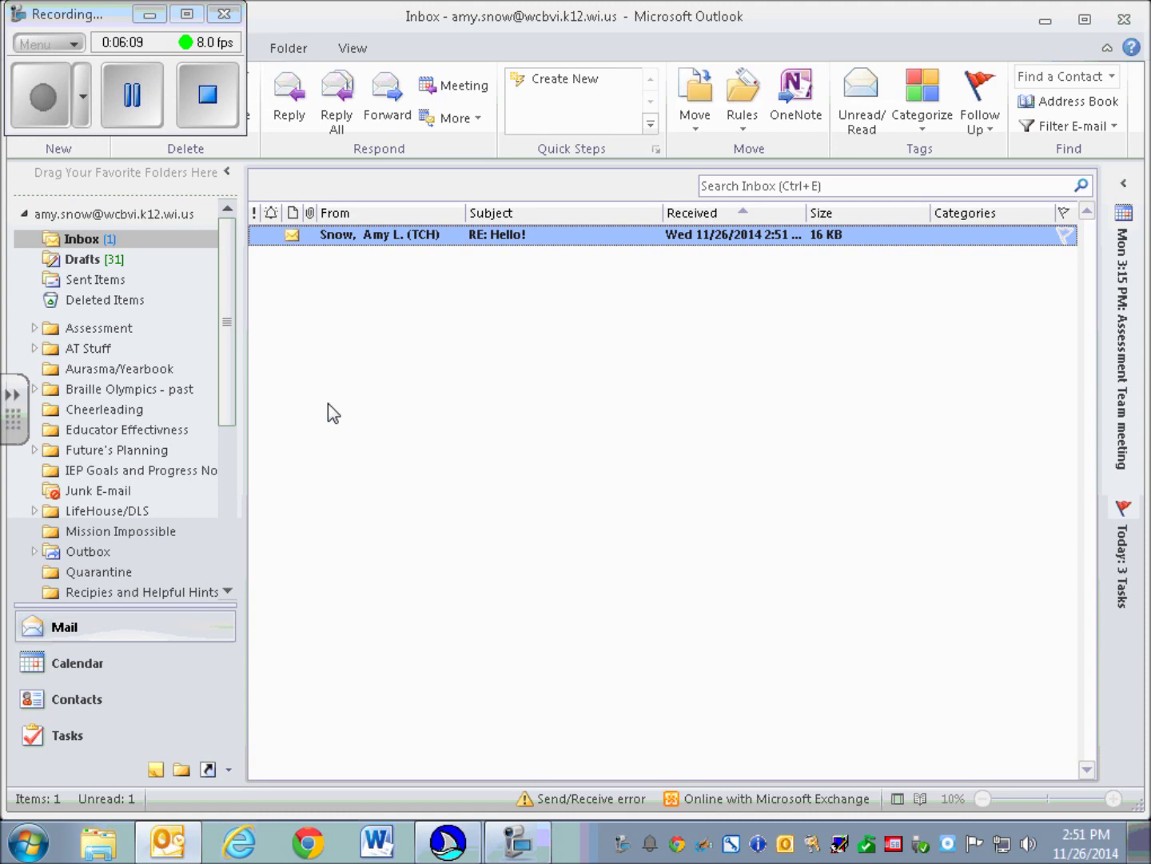
Open the RE: Hello! reply and move through its text and signature.
key(Return)
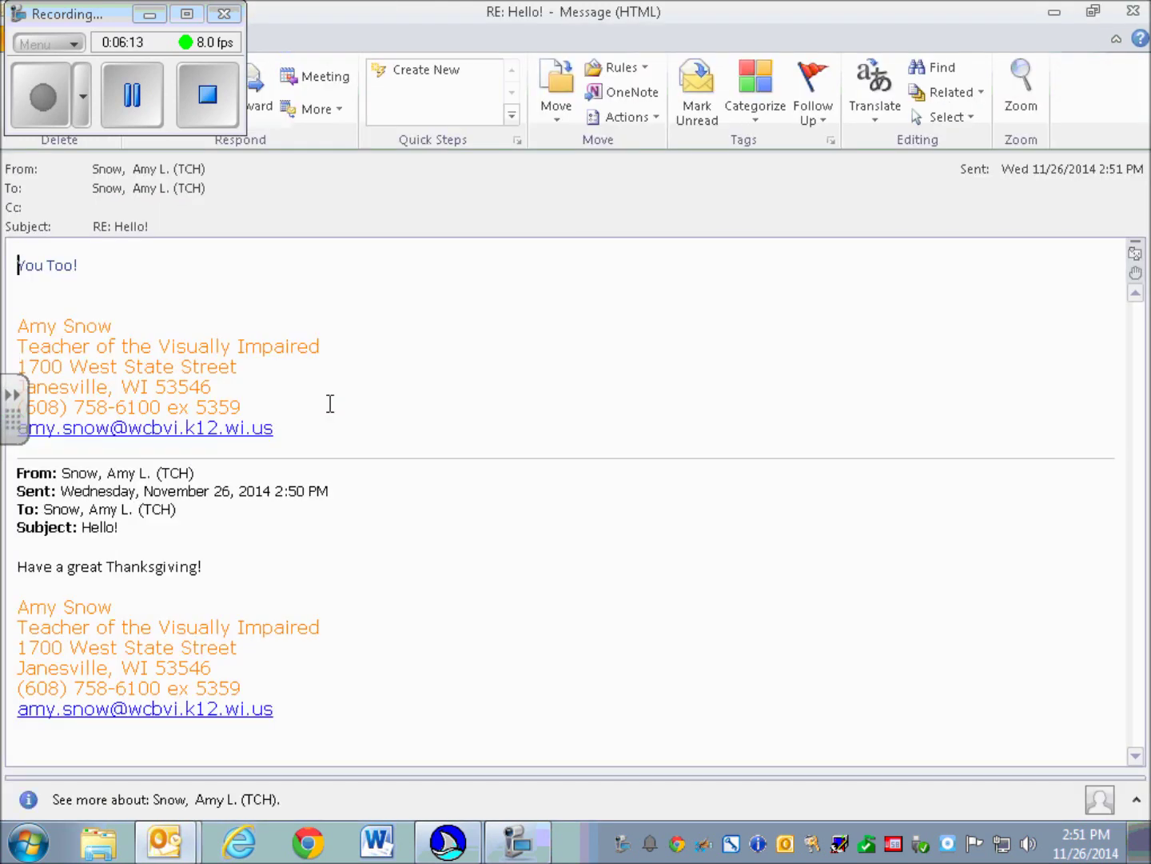
key(Down)
key(Down)
key(Down)
key(Down)
key(Down)
key(Up)
key(ctrl+Right)
key(ctrl+Right)
key(ctrl+Right)
key(ctrl+Left)
key(ctrl+Left)
View the reply's File > Info page, return, and start forwarding it.
key(alt+f)
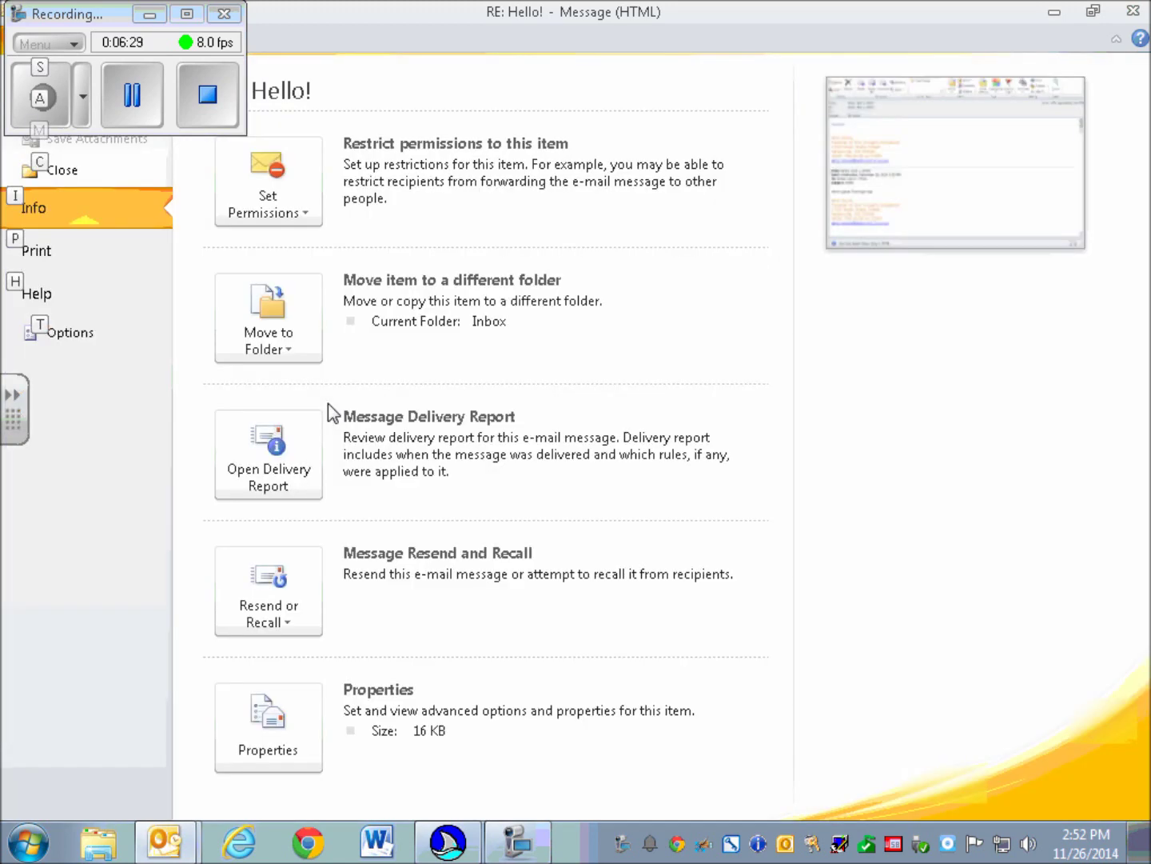
key(Escape)
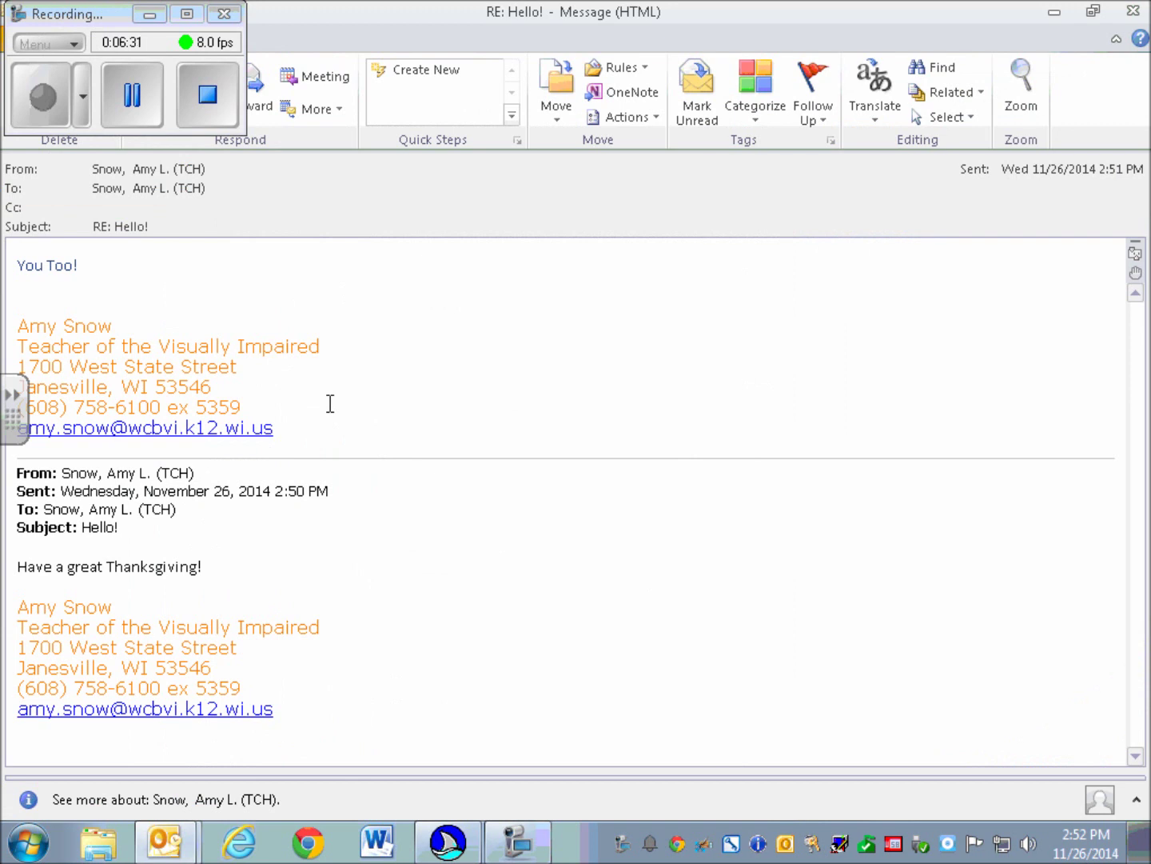
key(ctrl+f)
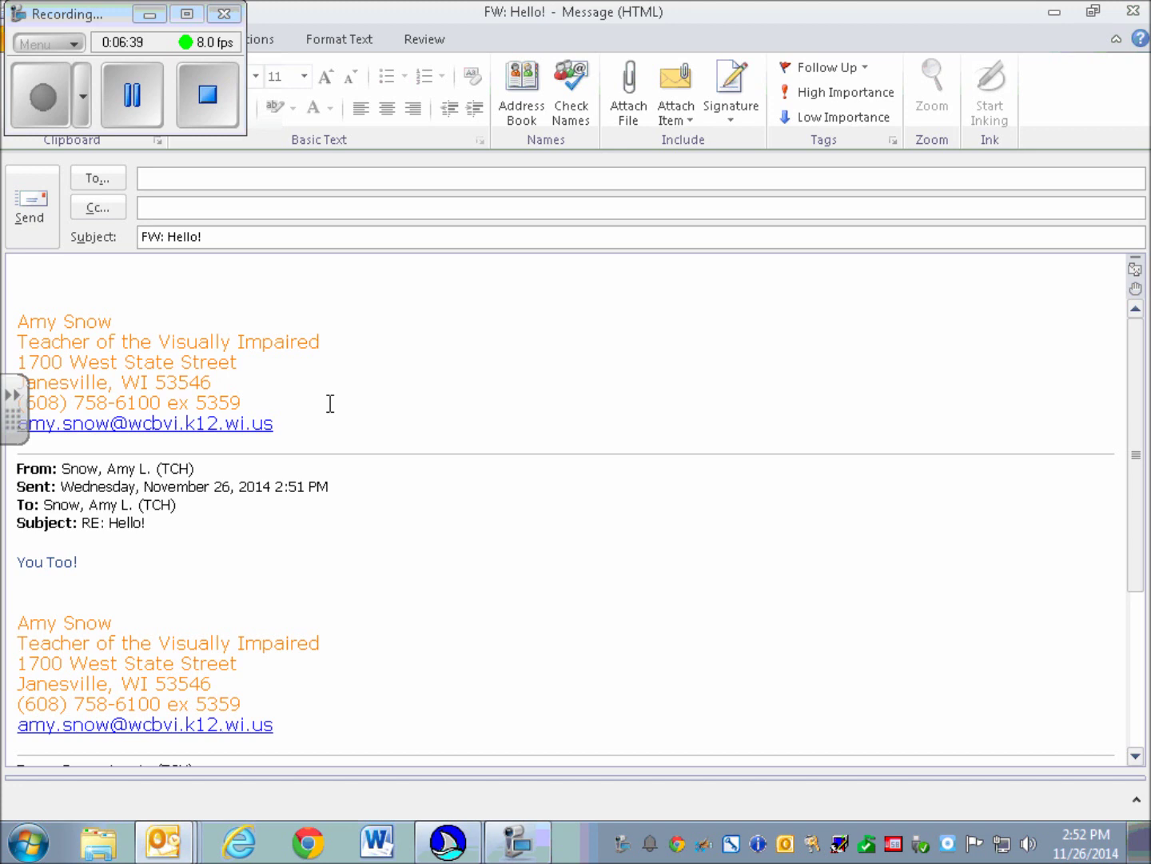
Address the FW: Hello! forward to your own entry found by surname in the address book.
key(ctrl+shift+b)
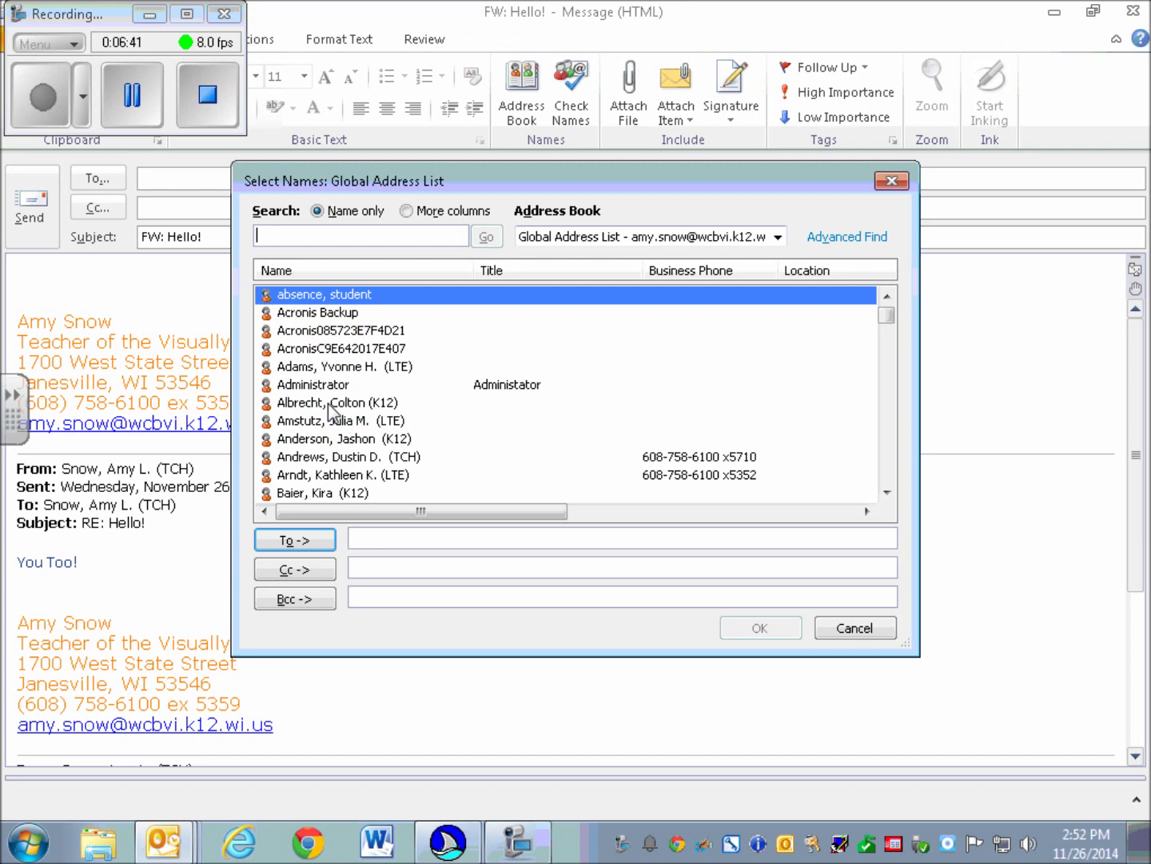
text(snow)
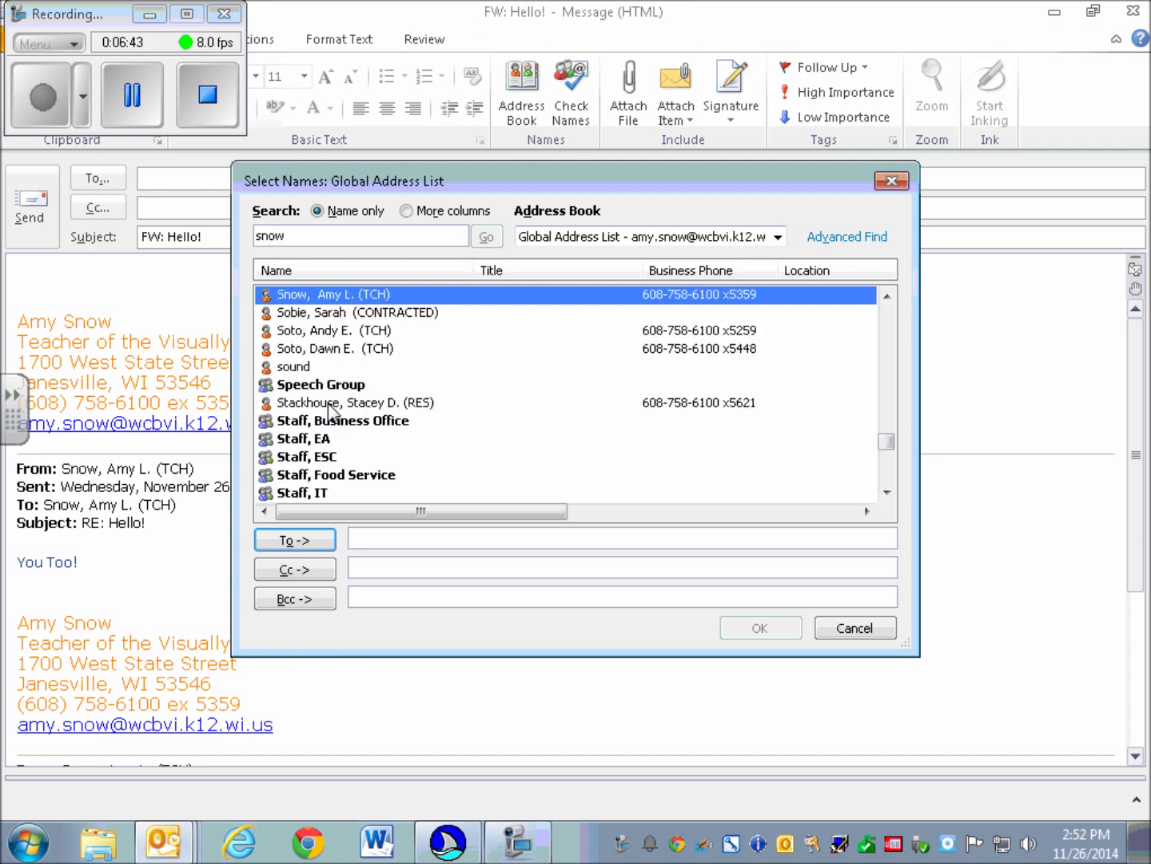
key(Return)
key(Return)
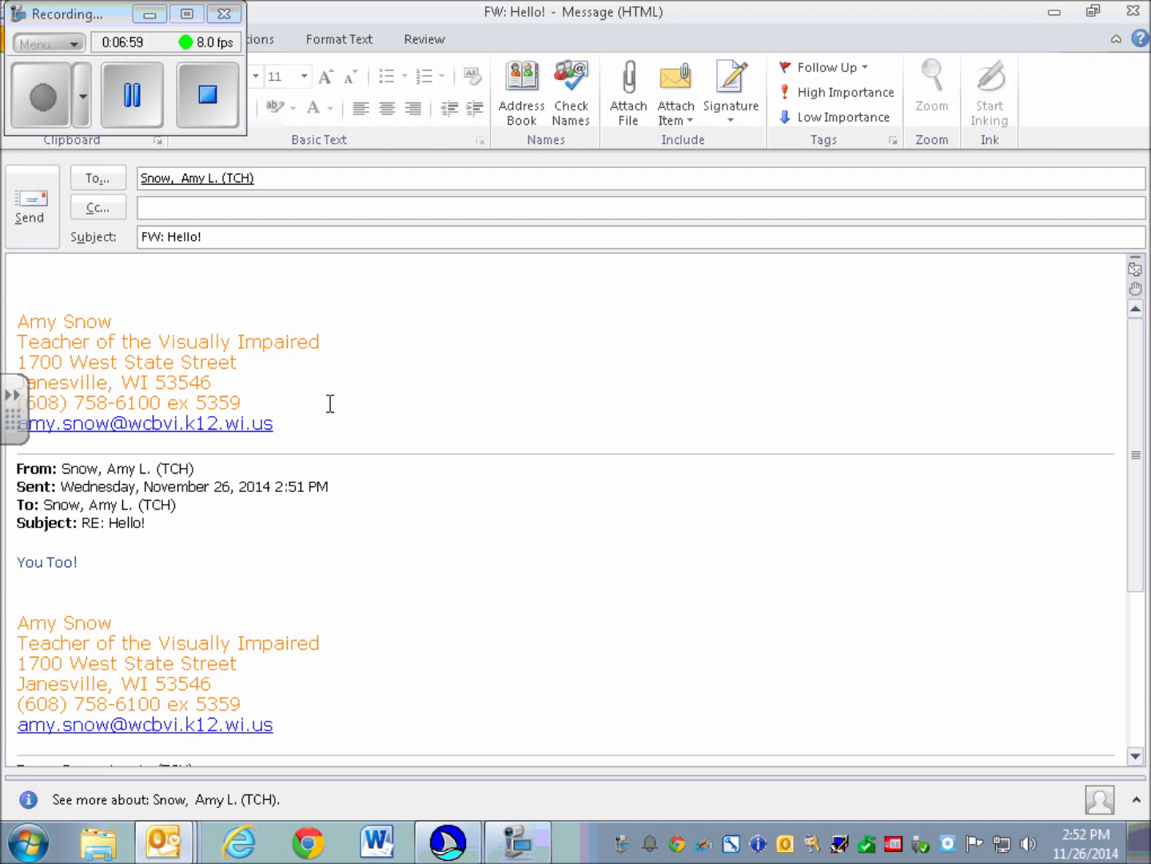
Add 'This is what Amy said about Thanksgiving!' above the forwarded text and send the forward.
key(Tab)
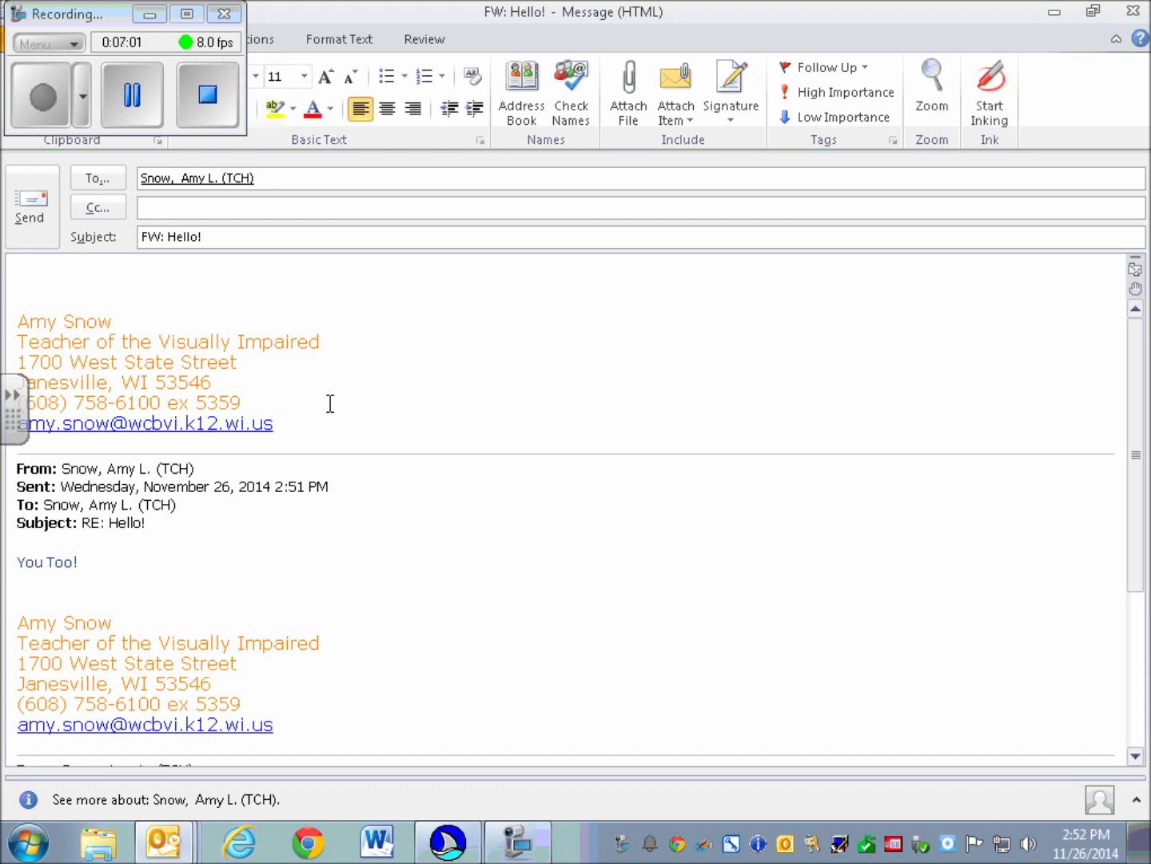
text(This is what Amy said a)
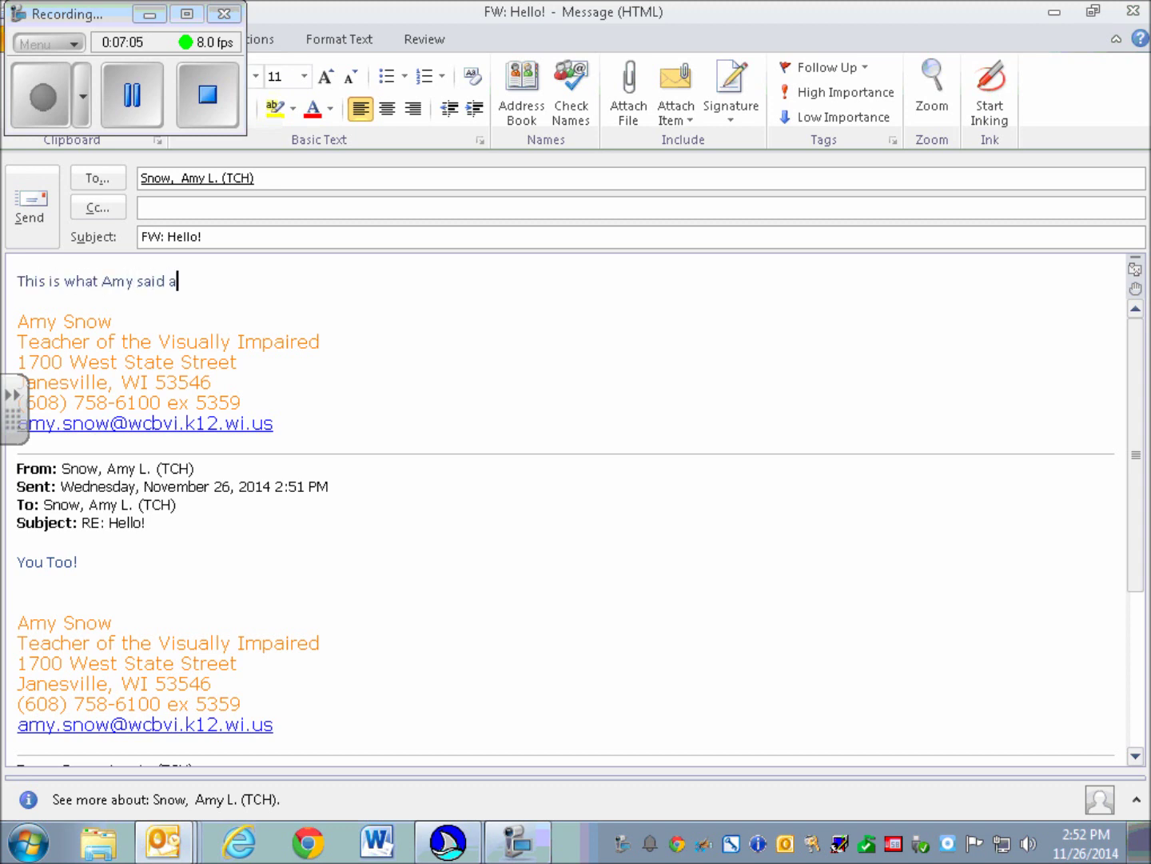
text(bout Thanksgiving!)
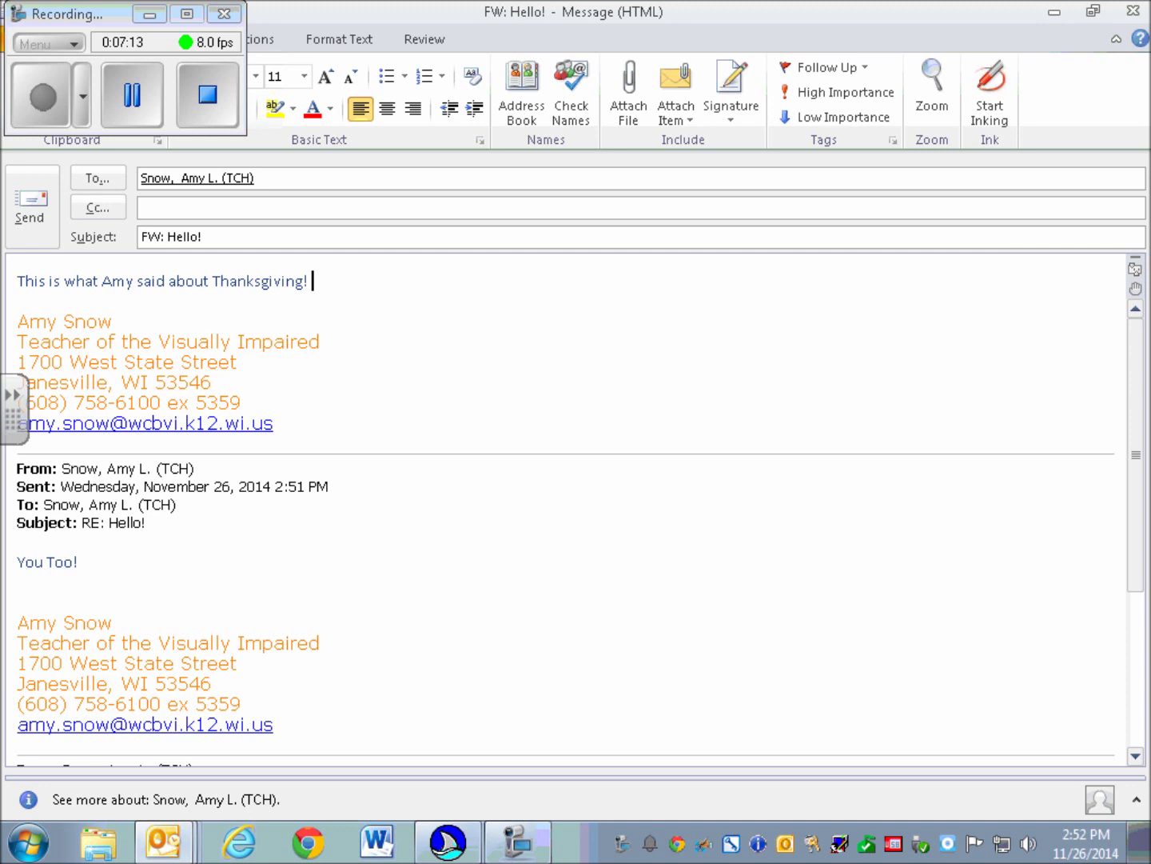
key(alt+s)
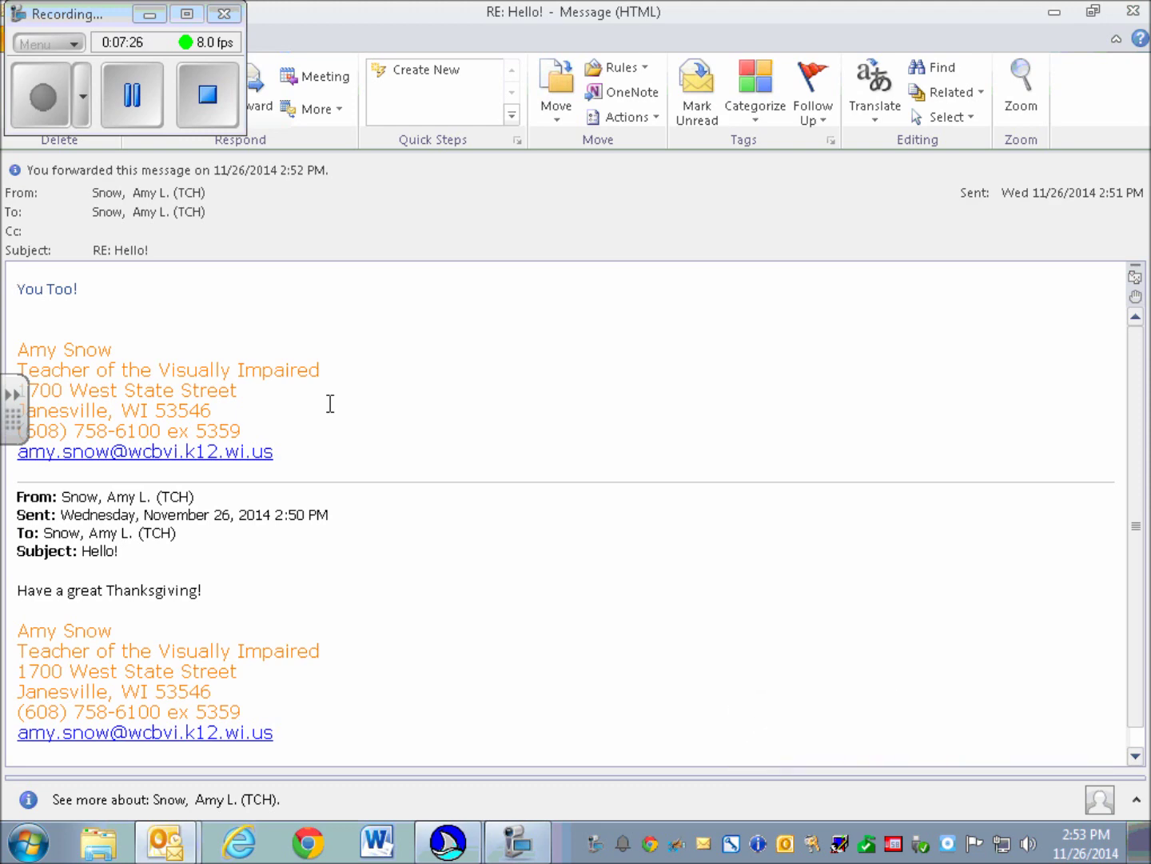
Close the RE: Hello! message window to return to the Inbox.
key(Escape)
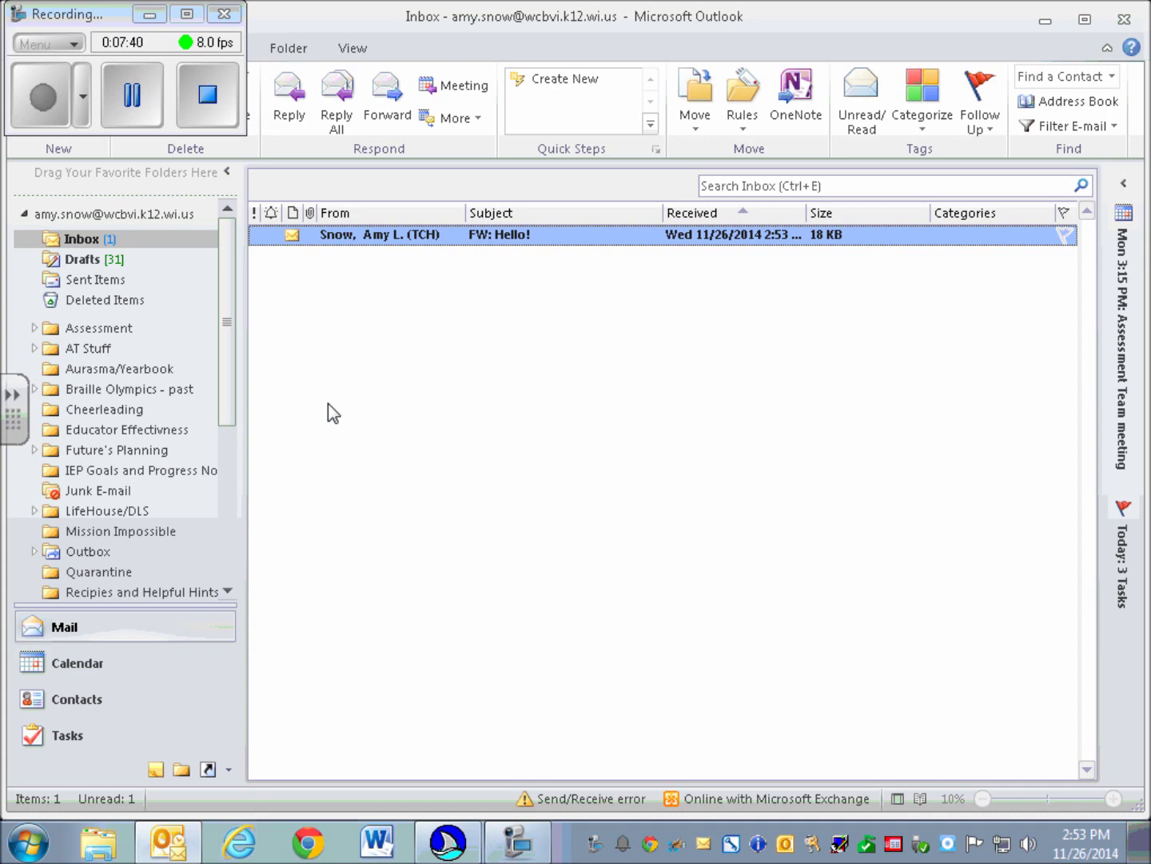
Read through the received FW: Hello! message, then close it.
key(Return)
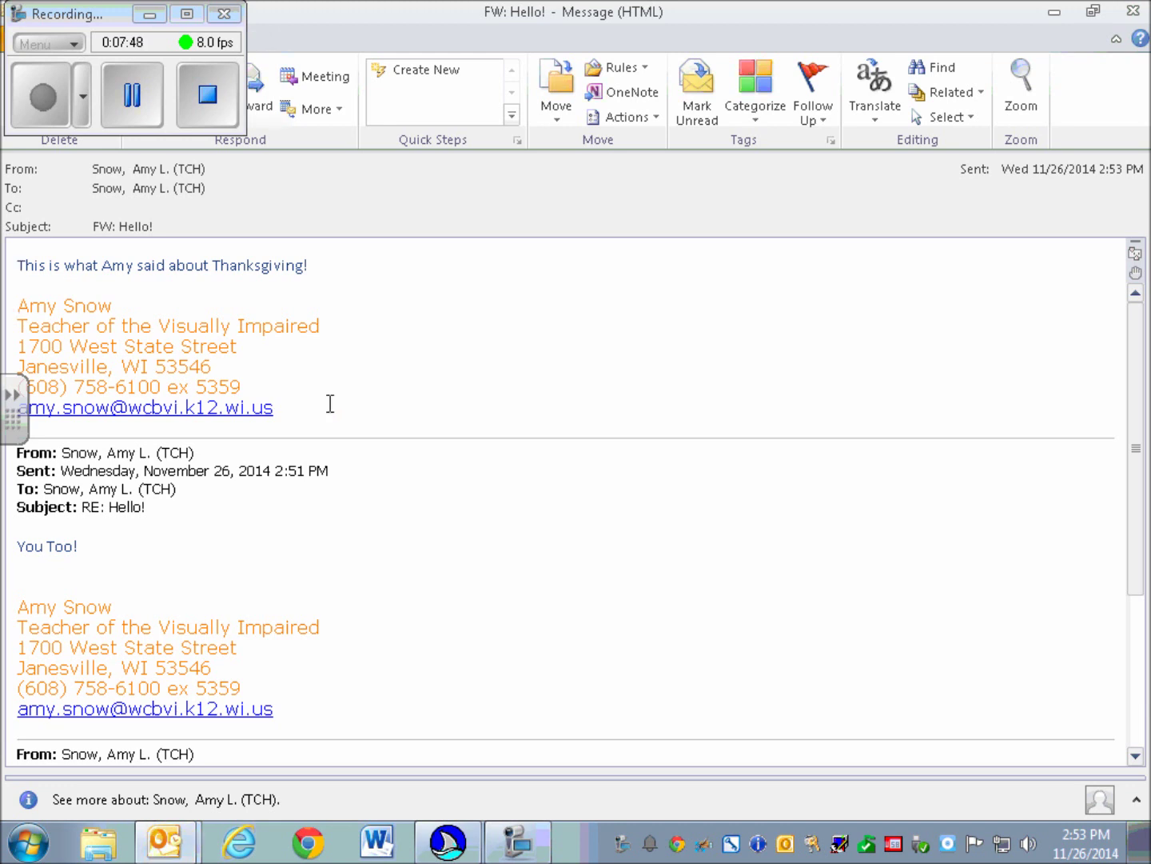
key(Down)
key(Down)
key(Down)
key(Up)
key(Up)
key(Escape)
Delete the FW: Hello! message from the Inbox.
key(Delete)
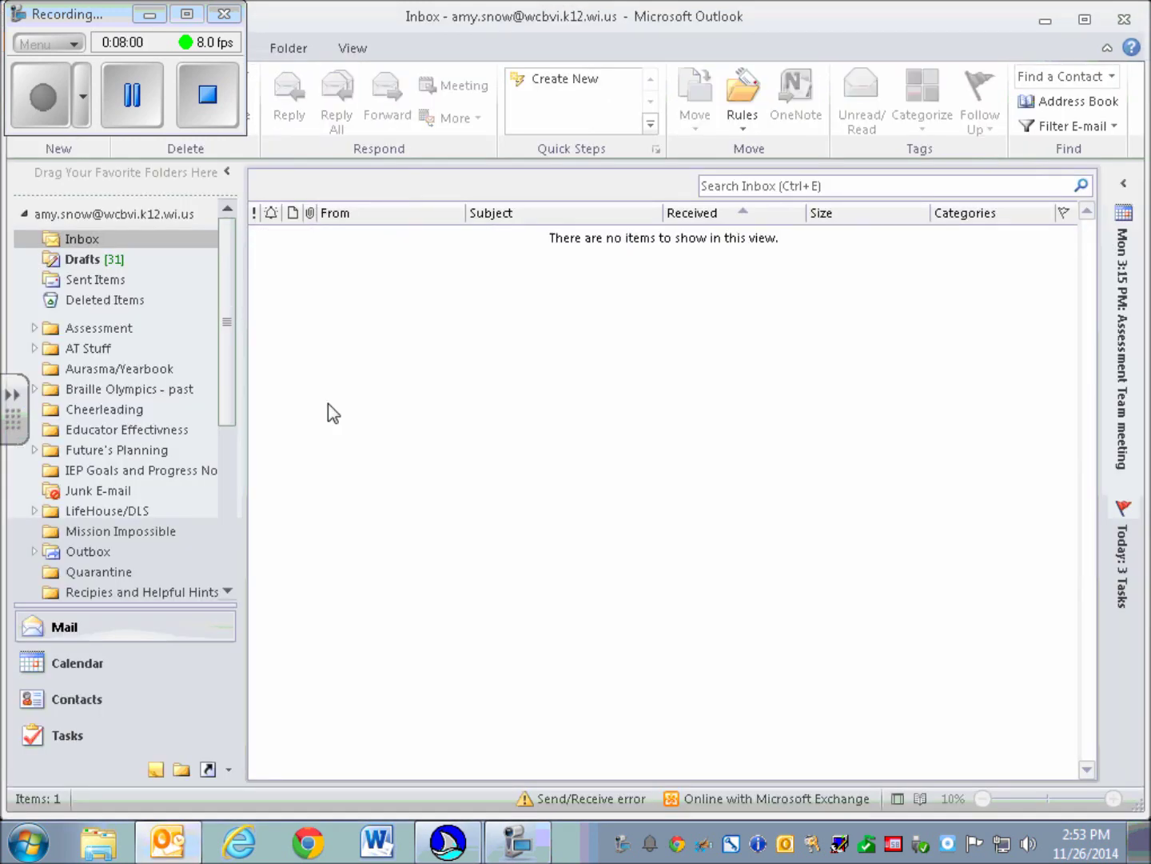